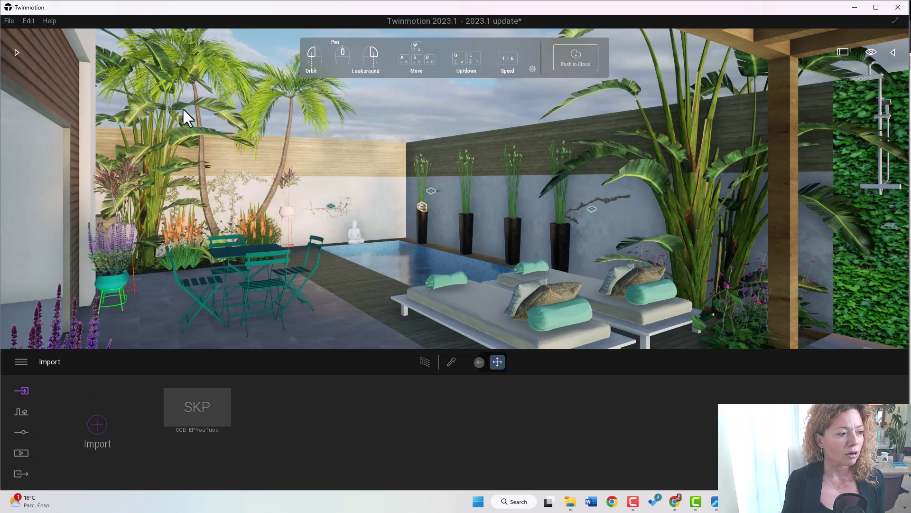
# Step: Browse the Library to Quixel Megascans > 3D Plants > Garden Plant > Flowerless
pyautogui.moveTo(349, 266)
pyautogui.mouseDown()
pyautogui.moveTo(266, 261)
pyautogui.moveTo(360, 262)
pyautogui.moveTo(350, 274)
pyautogui.mouseUp()
pyautogui.click(16, 52)
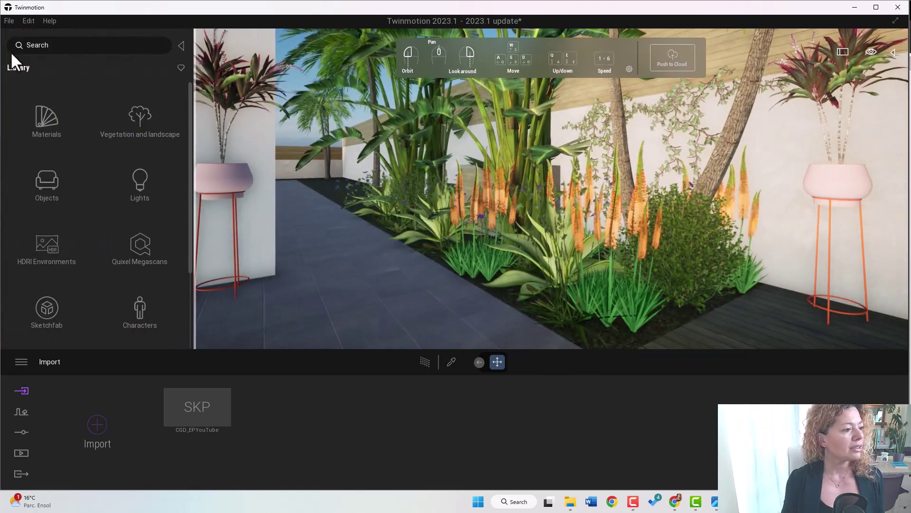
pyautogui.click(137, 243)
pyautogui.click(144, 116)
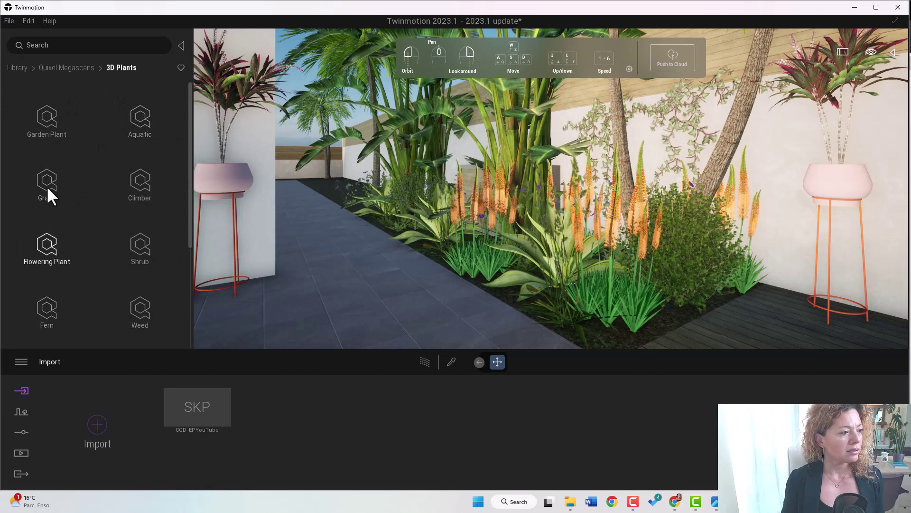
pyautogui.click(46, 122)
pyautogui.click(50, 189)
# Step: Preview the plants in the Boxwood collection, then close the preview
pyautogui.click(80, 127)
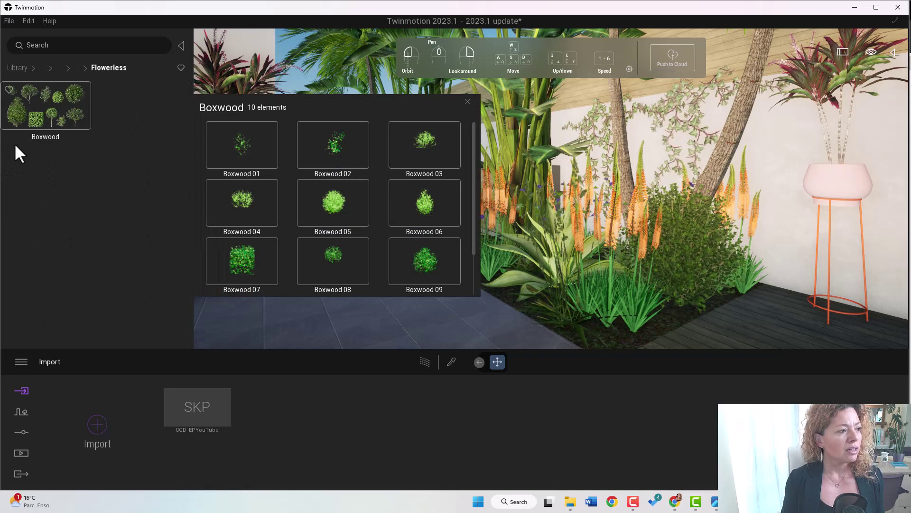
pyautogui.click(47, 101)
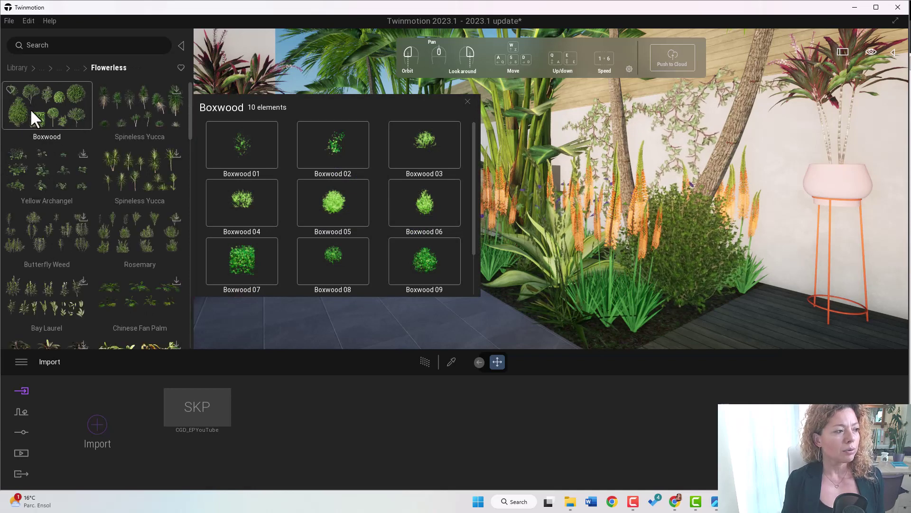
pyautogui.click(31, 110)
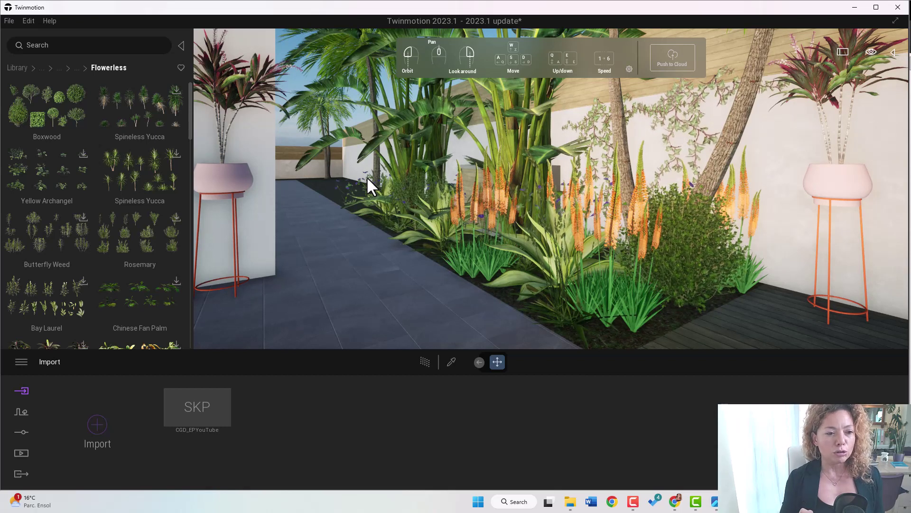
# Step: Orbit past the orange torch lilies and poolside statue, ending on a wide courtyard view
pyautogui.moveTo(342, 188); pyautogui.dragTo(264, 190)
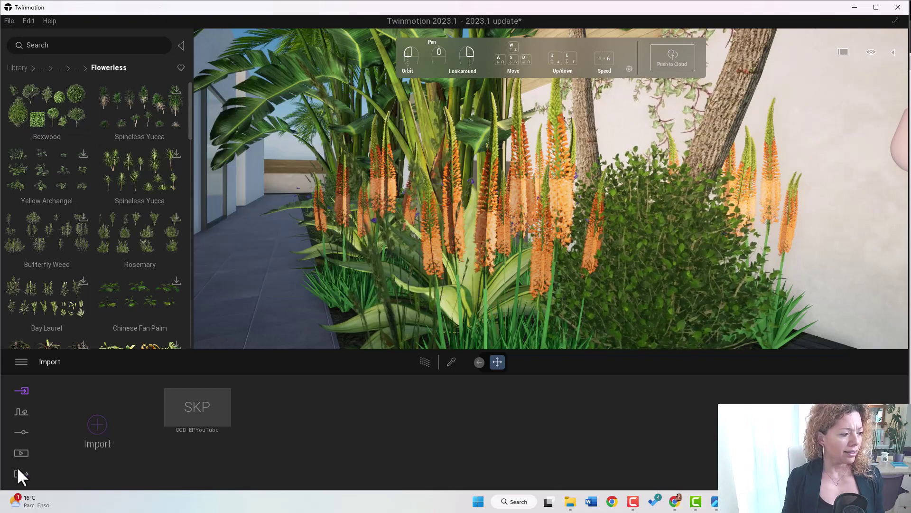
pyautogui.moveTo(564, 271); pyautogui.dragTo(784, 293)
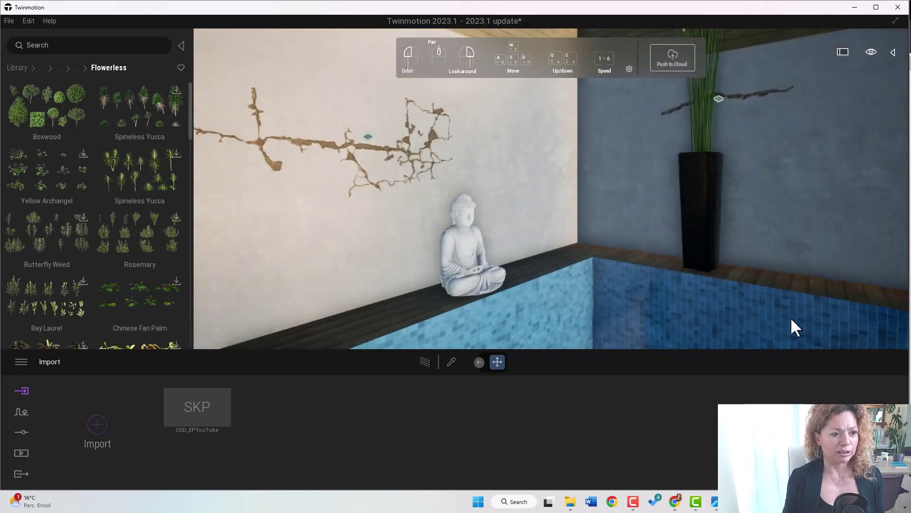
pyautogui.moveTo(379, 256); pyautogui.dragTo(760, 262)
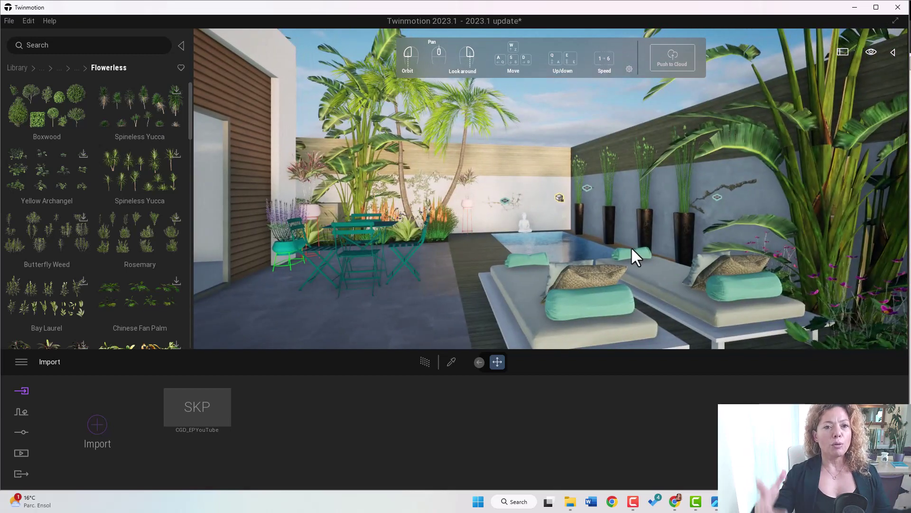
# Step: Apply the 7_Day preset from the Media image presets and reframe the courtyard
pyautogui.click(19, 453)
pyautogui.click(207, 431)
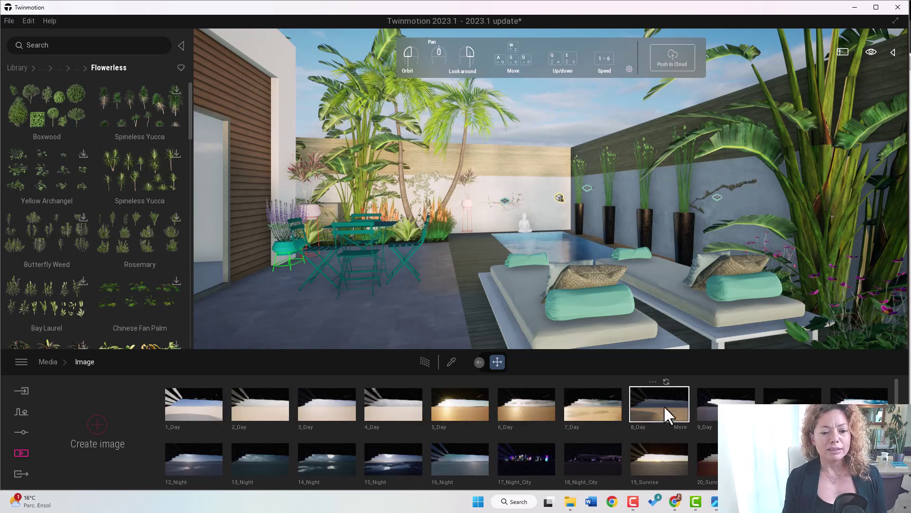
pyautogui.scroll(-1, 705, 406)
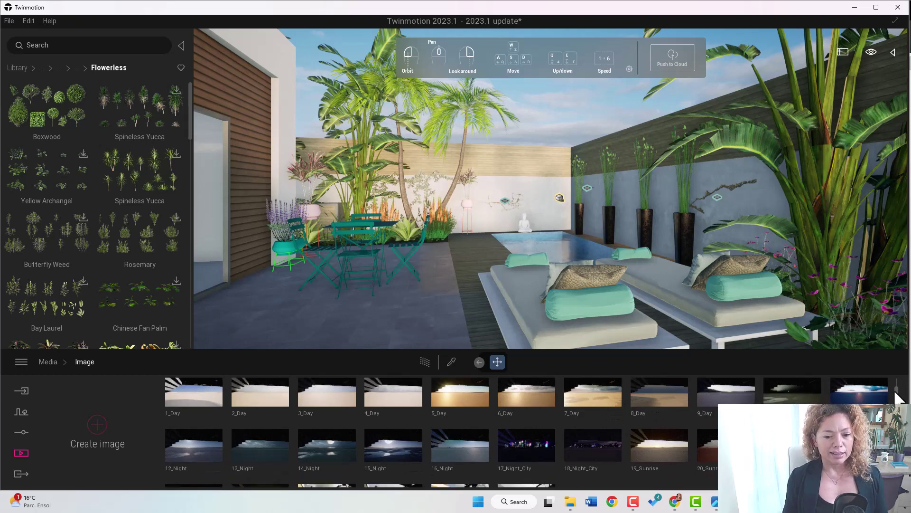
pyautogui.scroll(-2, 490, 446)
pyautogui.scroll(-1, 491, 446)
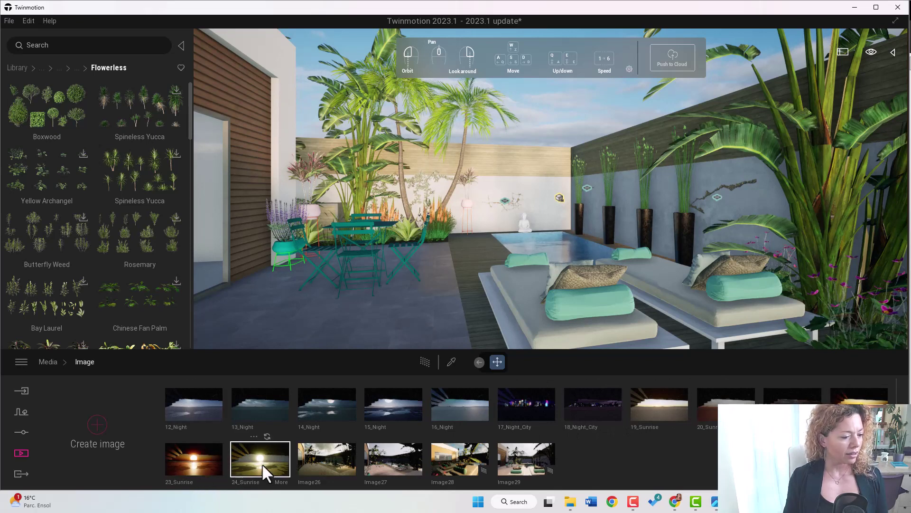
pyautogui.scroll(1, 338, 435)
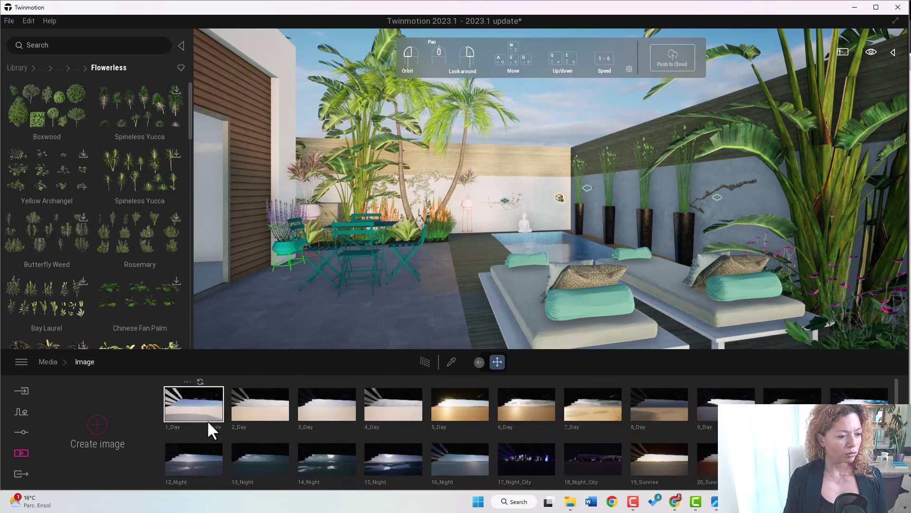
pyautogui.scroll(-2, 323, 425)
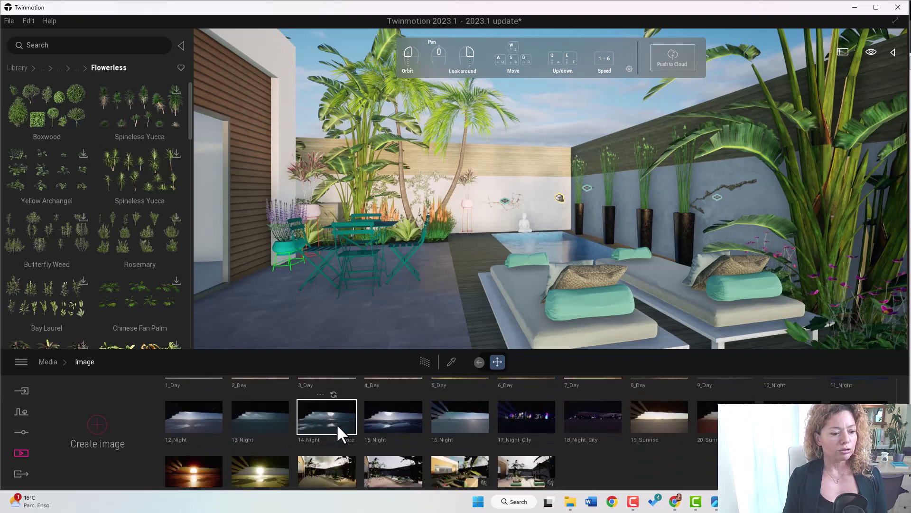
pyautogui.scroll(1, 508, 442)
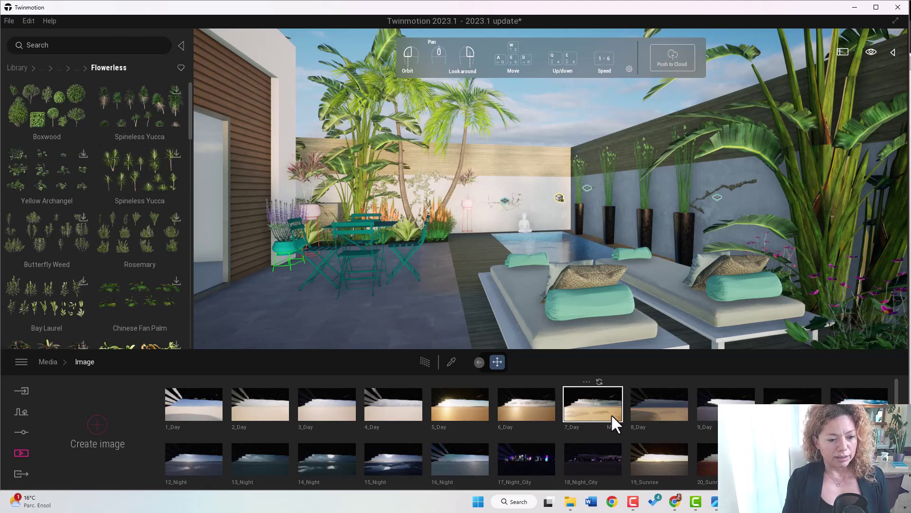
pyautogui.click(588, 406)
pyautogui.moveTo(537, 239); pyautogui.dragTo(488, 245, button='right')
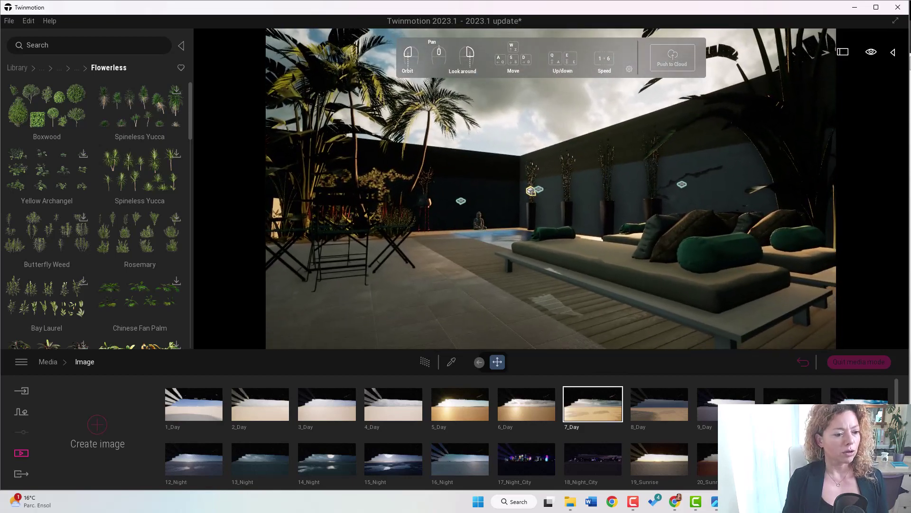
# Step: Save the current view as Image30 and render the viewport with the Path Tracer
pyautogui.click(103, 428)
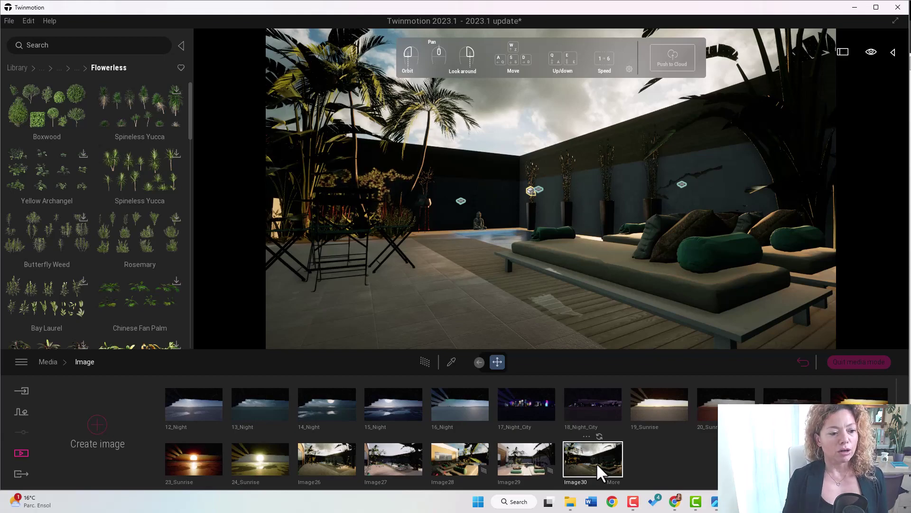
pyautogui.click(425, 362)
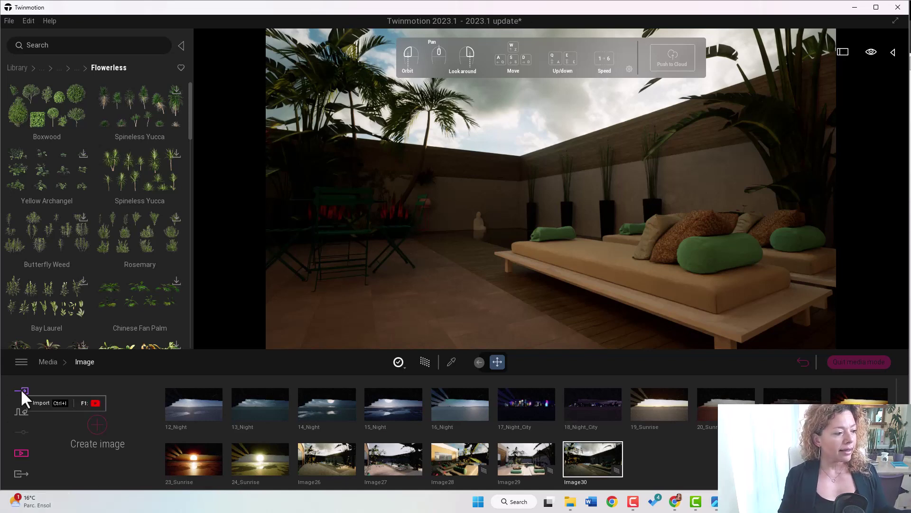
# Step: Display the Scene graph of the model's objects and turn the Path Tracer off
pyautogui.click(21, 362)
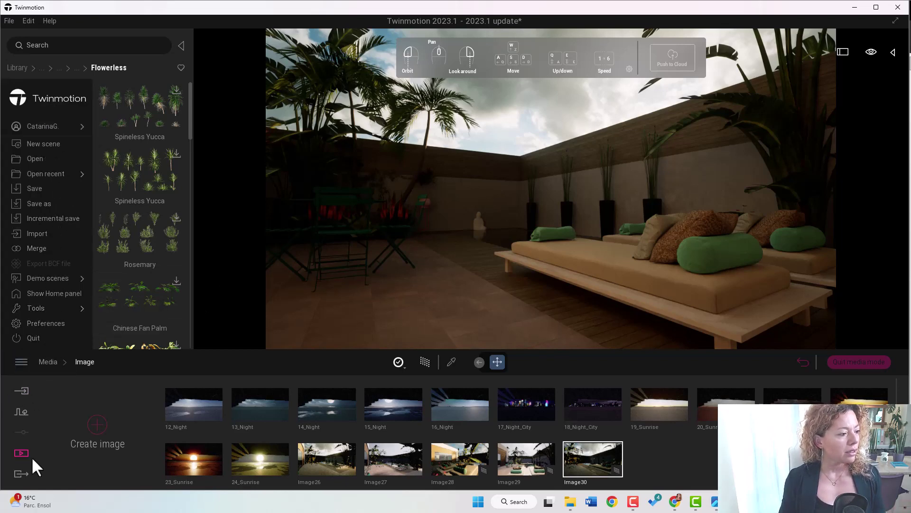
pyautogui.click(893, 53)
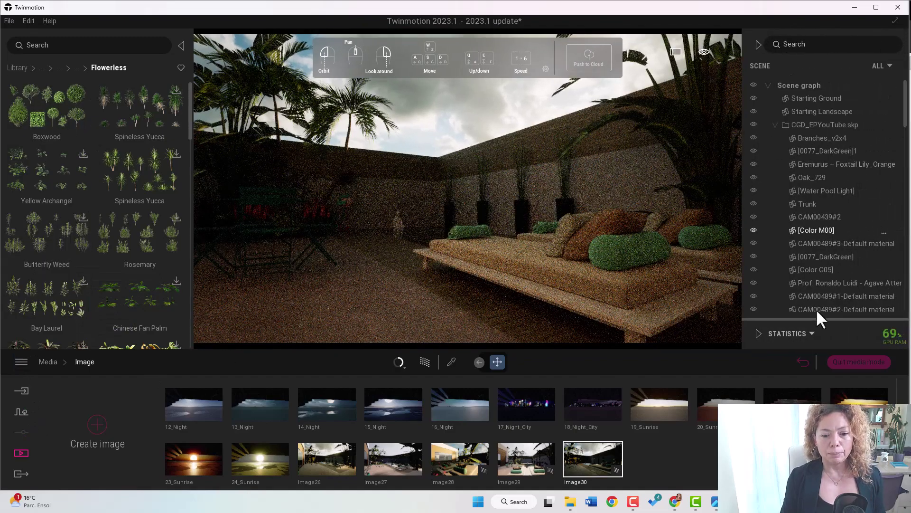
pyautogui.click(425, 363)
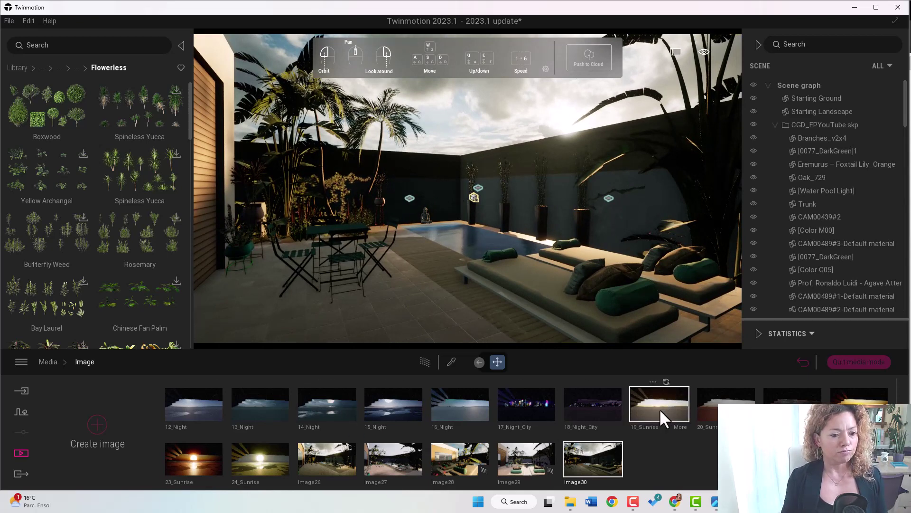
# Step: Apply the 19_Sunrise lighting template and reframe the camera on the lavender and loungers
pyautogui.click(660, 408)
pyautogui.moveTo(326, 101); pyautogui.dragTo(394, 125)
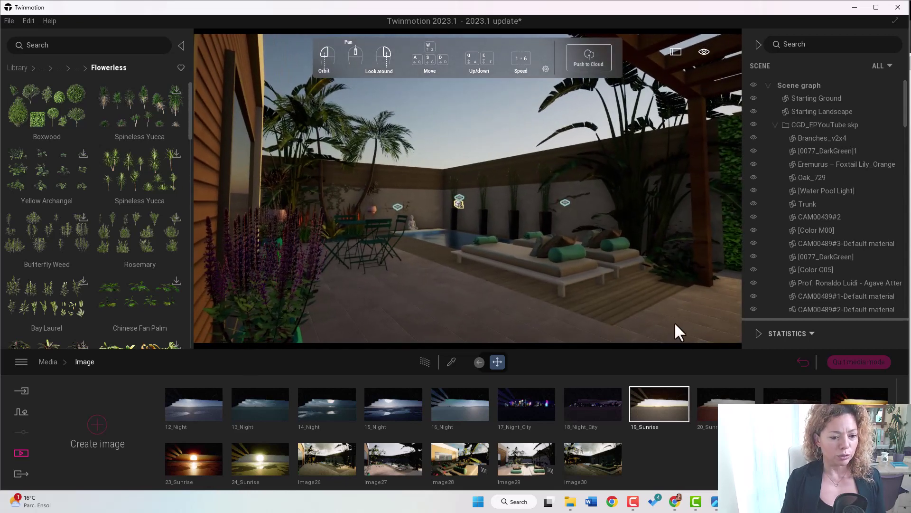
pyautogui.moveTo(478, 229); pyautogui.dragTo(470, 232)
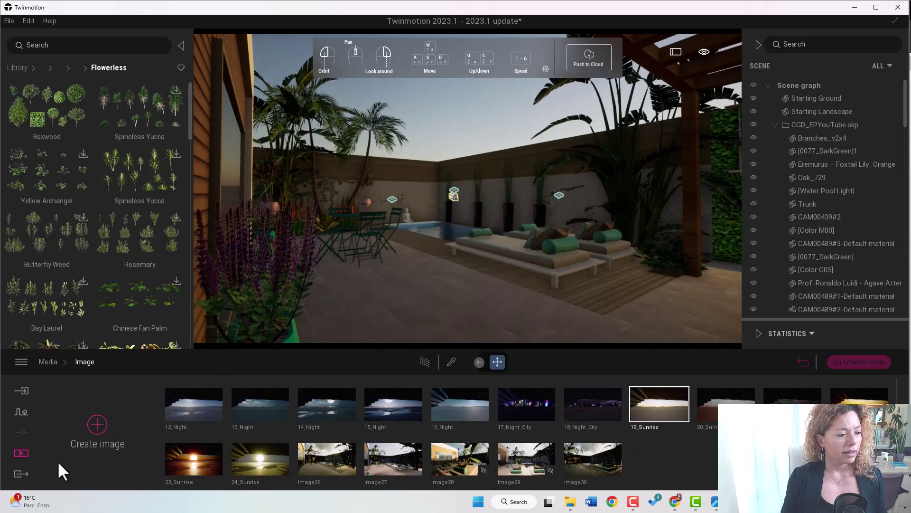
pyautogui.scroll(2, 93, 439)
pyautogui.scroll(-2, 740, 427)
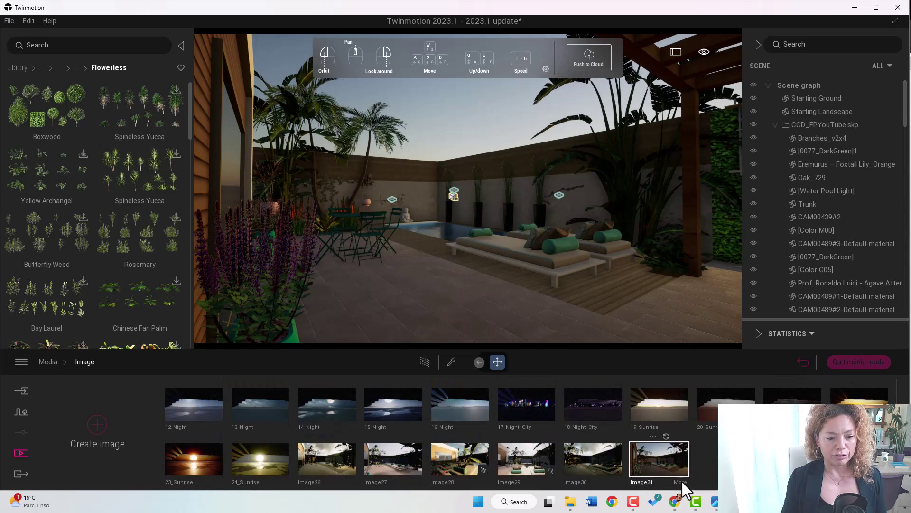
# Step: Open Image31's lighting, test the Path Tracer, and raise Sky Light intensity to 6.80
pyautogui.doubleClick(664, 459)
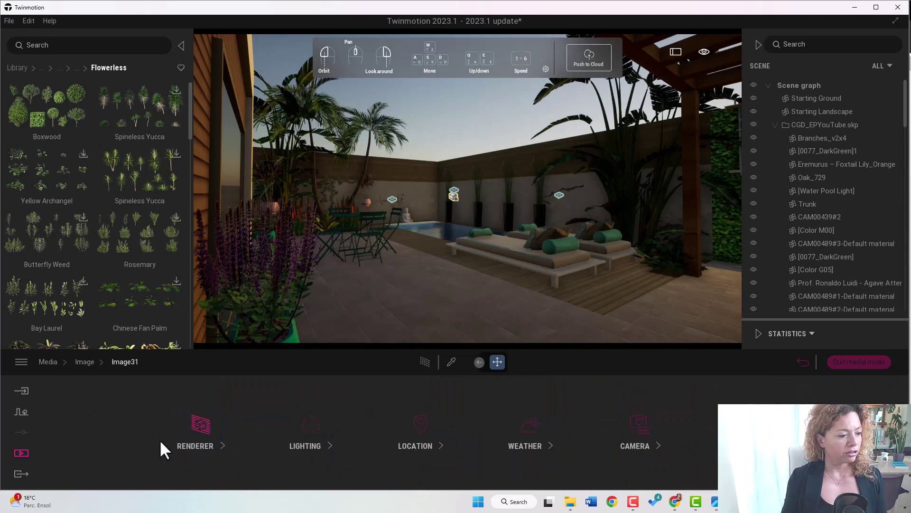
pyautogui.click(300, 431)
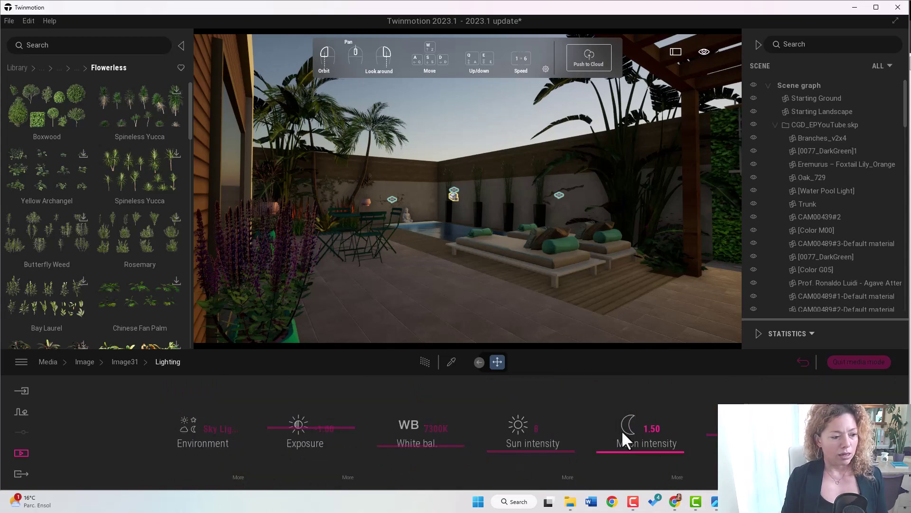
pyautogui.click(425, 362)
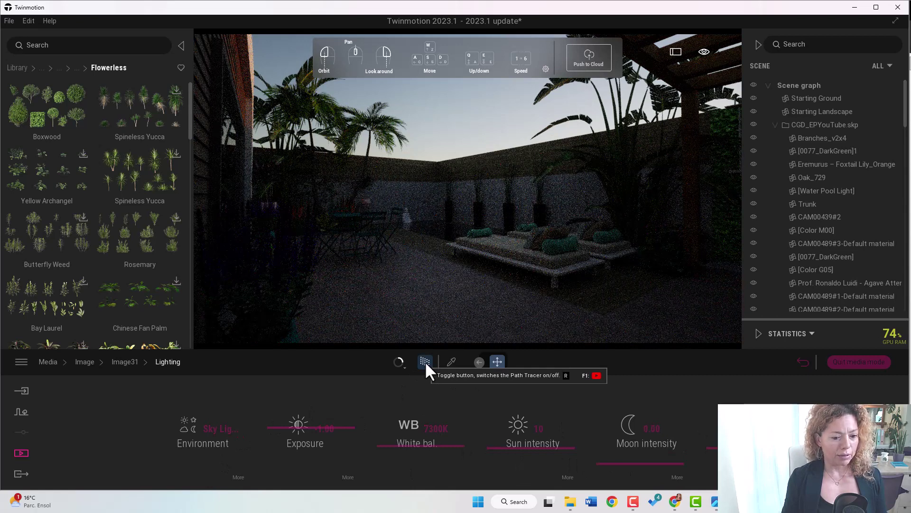
pyautogui.click(424, 361)
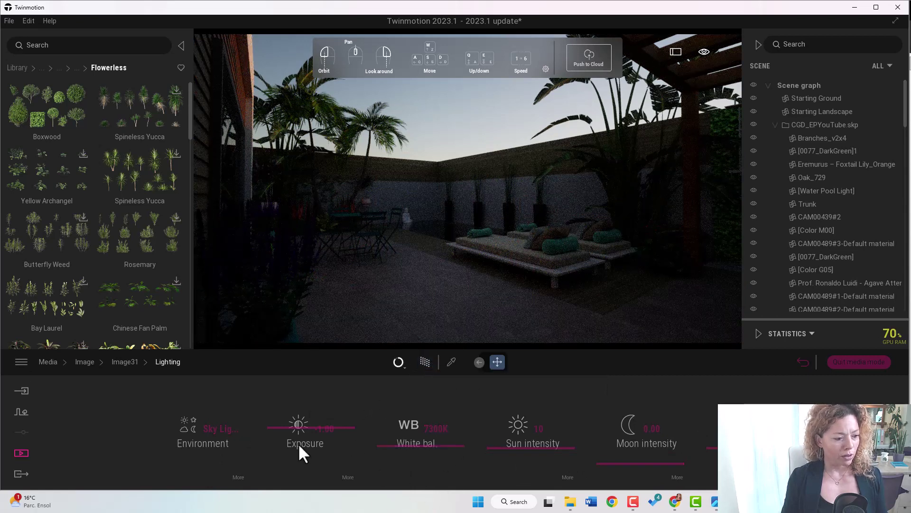
pyautogui.click(425, 360)
pyautogui.click(235, 472)
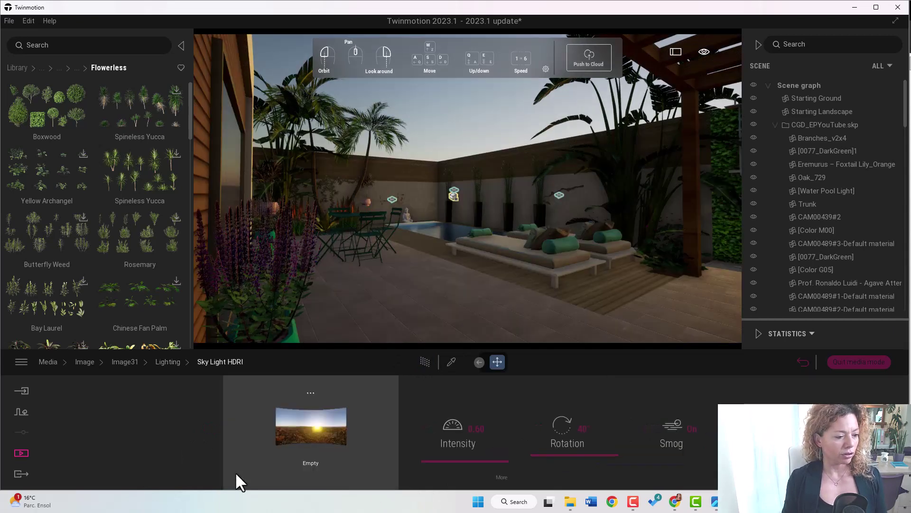
pyautogui.moveTo(472, 460); pyautogui.dragTo(470, 435)
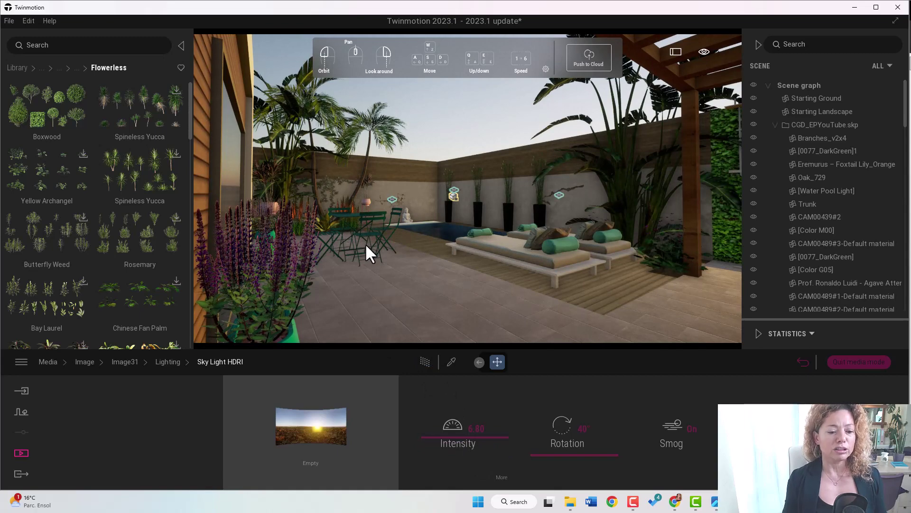
# Step: Open Image27 copy.png in Windows Photos from the taskbar
pyautogui.click(715, 501)
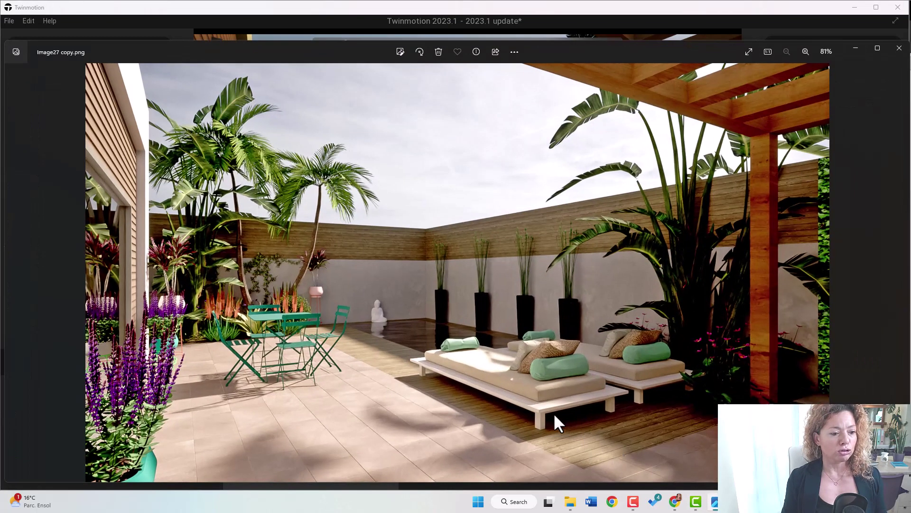